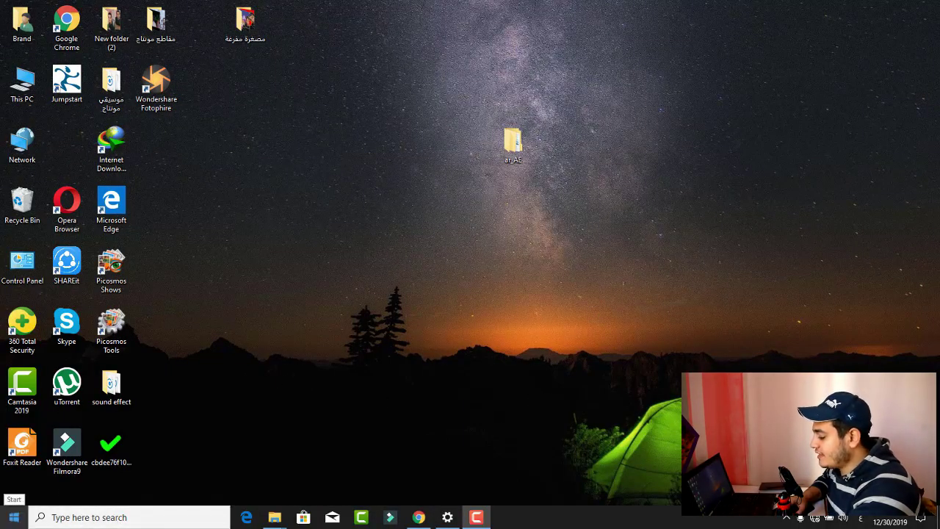
Launch Photoshop CC 2019 and confirm Interface preferences offer only English as UI Language
left_click(14, 517)
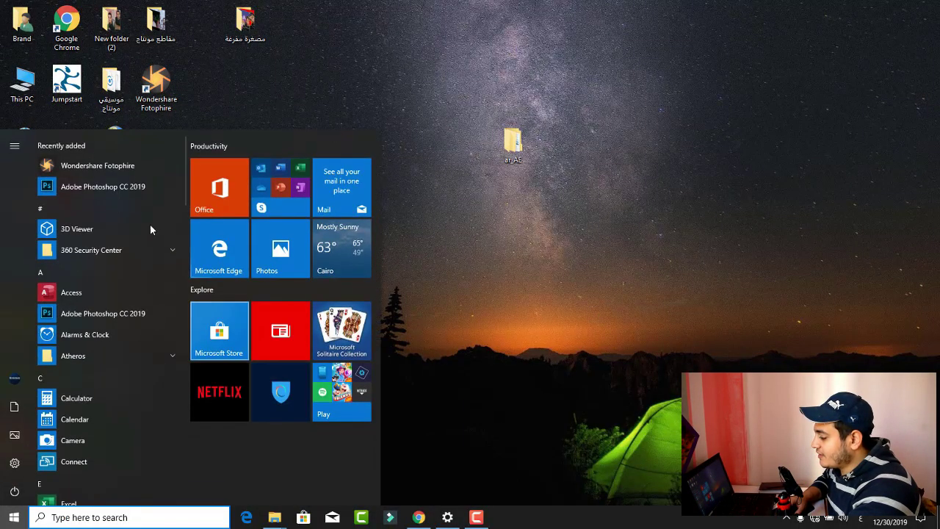
left_click(104, 193)
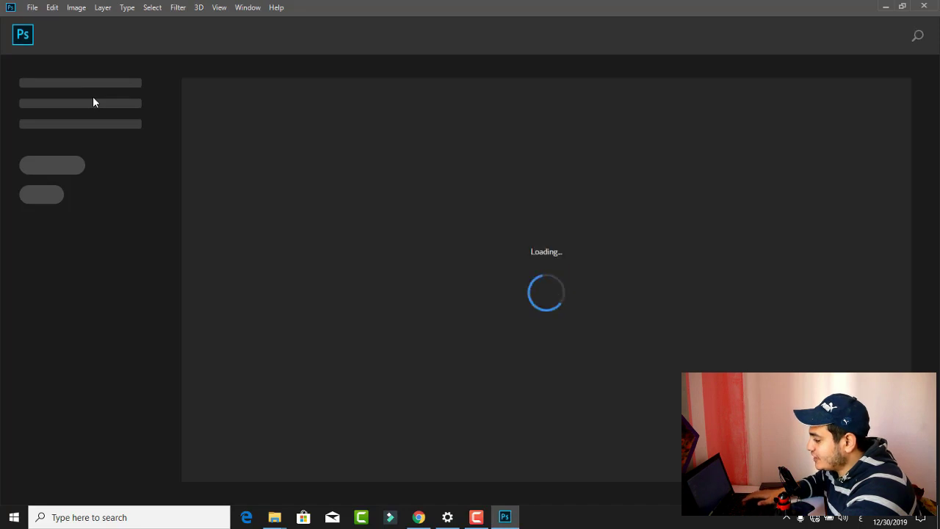
key("ctrl+k")
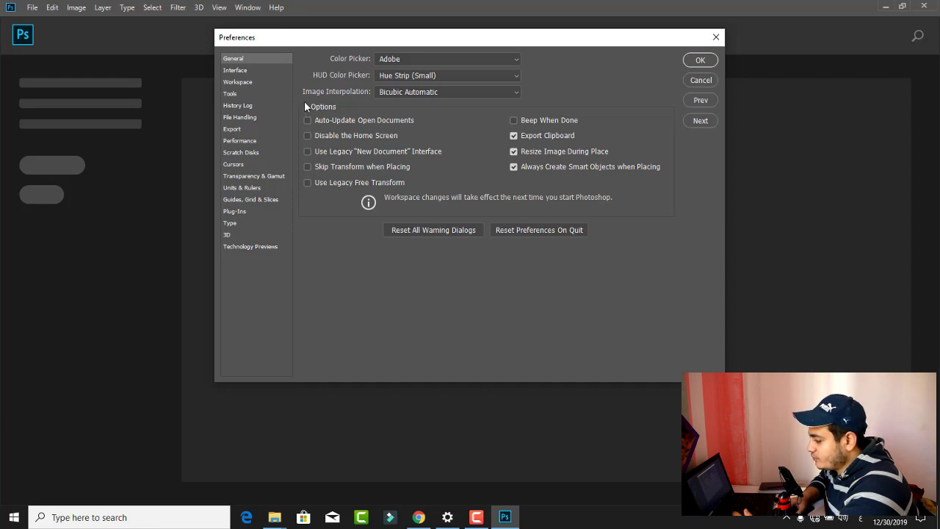
left_click(236, 71)
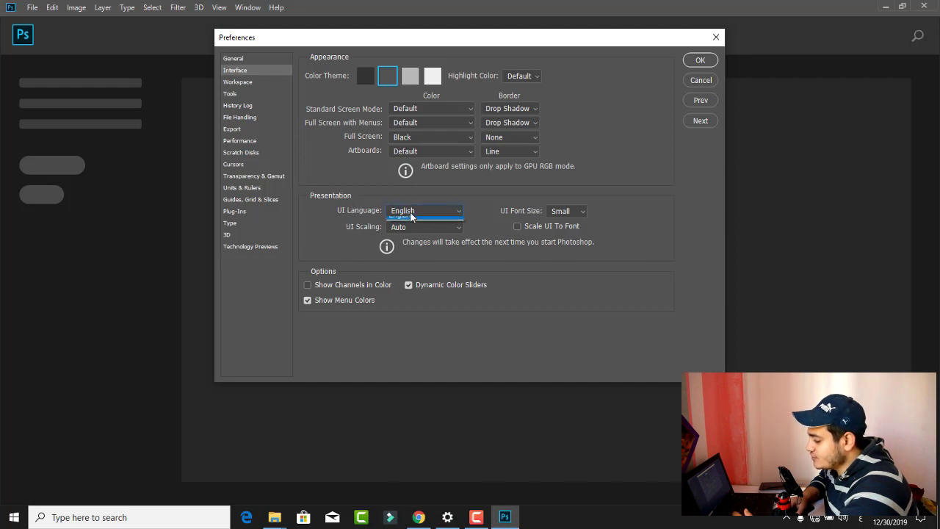
left_click(411, 222)
left_click(410, 224)
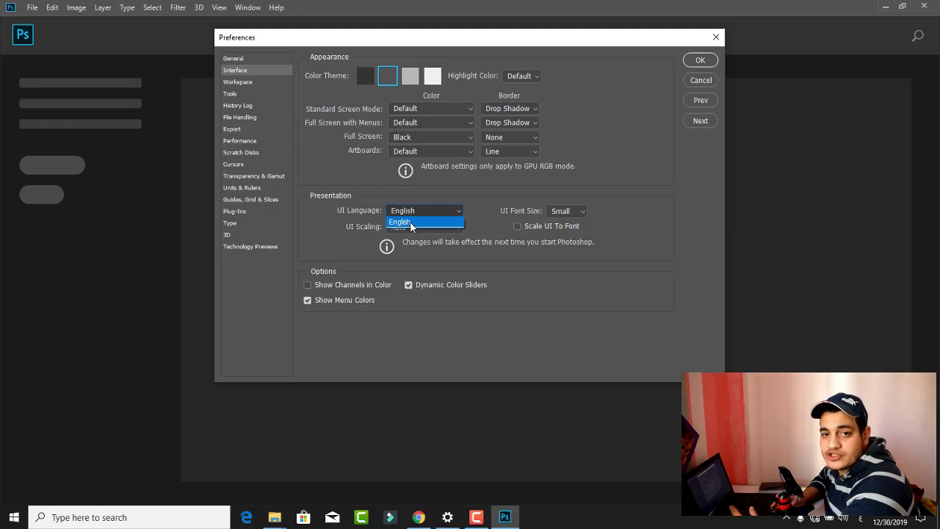
left_click(717, 40)
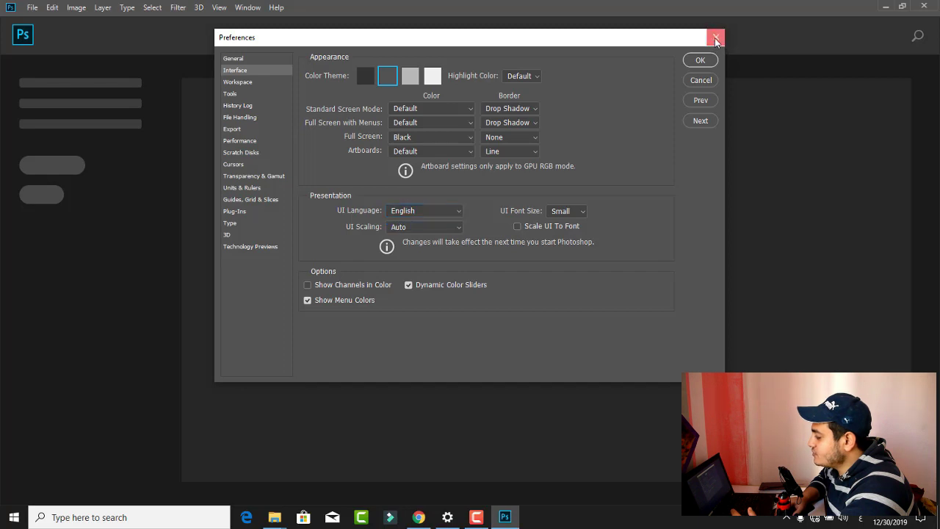
left_click(716, 38)
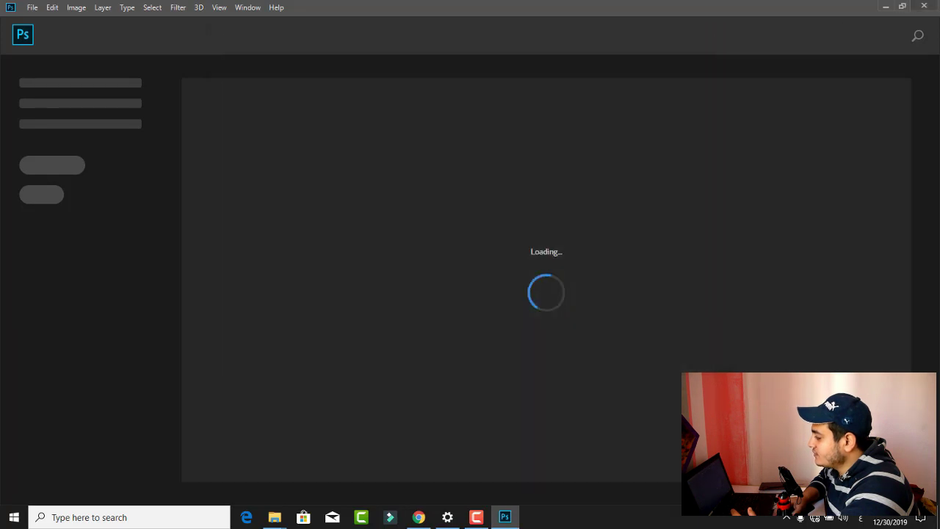
Quit Photoshop and copy the ar_AE folder from the desktop
left_click(923, 8)
left_click_drag(512, 149, 378, 149)
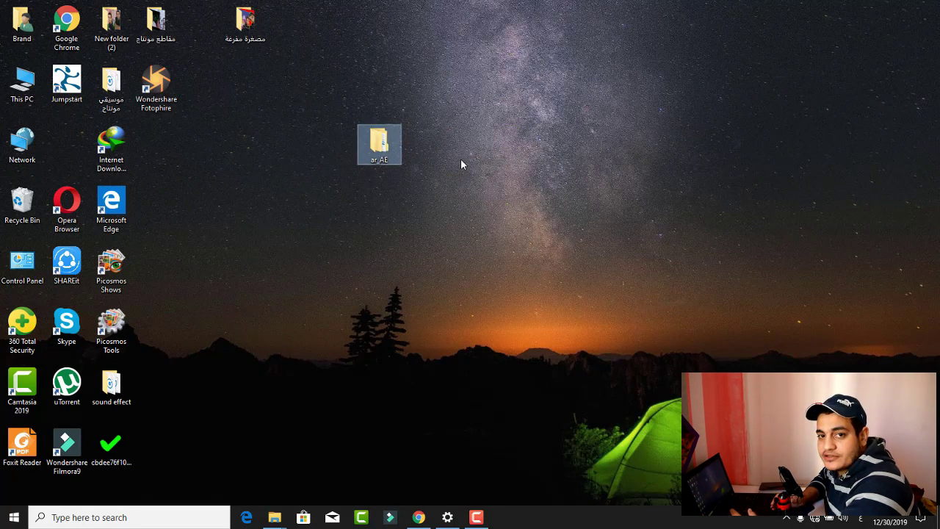
right_click(384, 161)
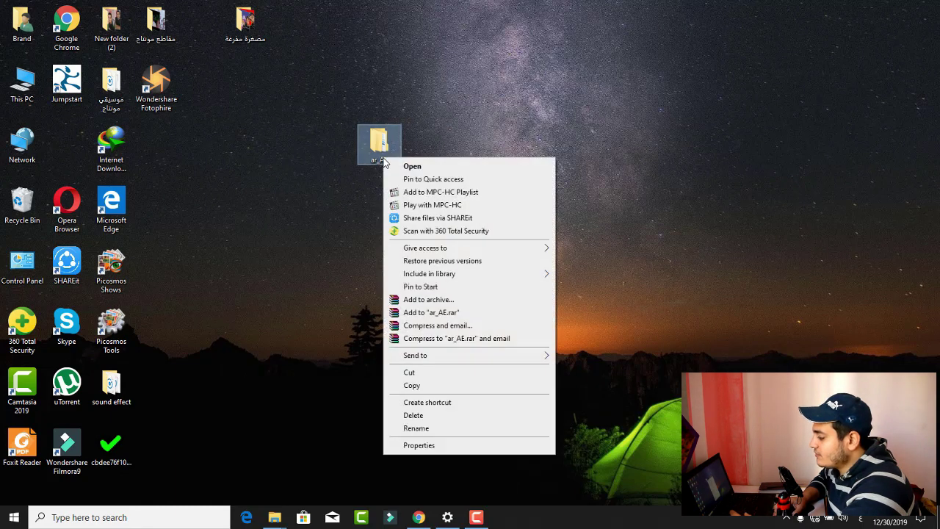
left_click(441, 386)
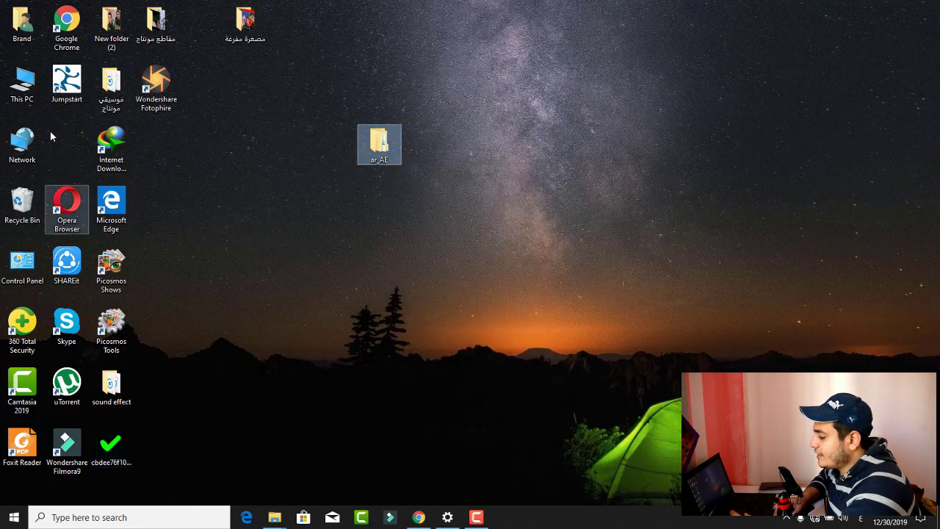
Browse to C:\Program Files\Adobe\Adobe Photoshop CC 2019\Locales in File Explorer
double_click(21, 86)
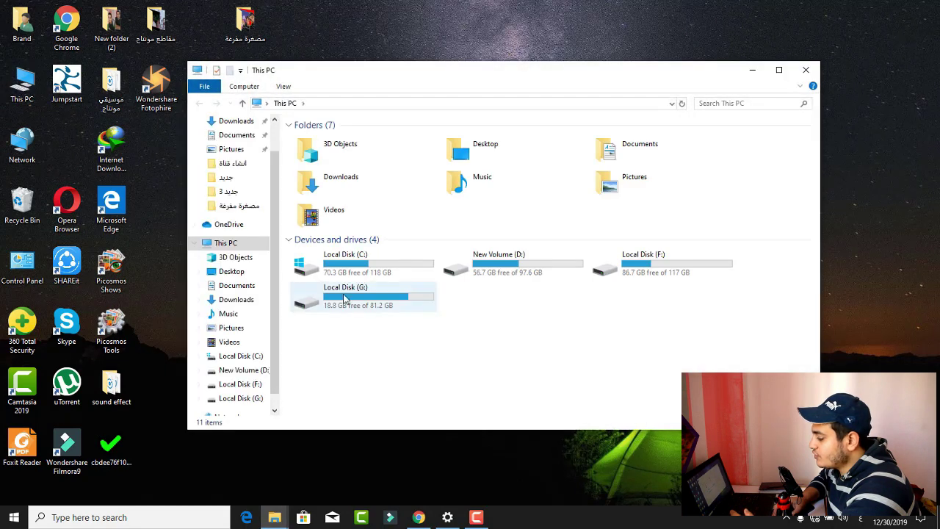
double_click(371, 263)
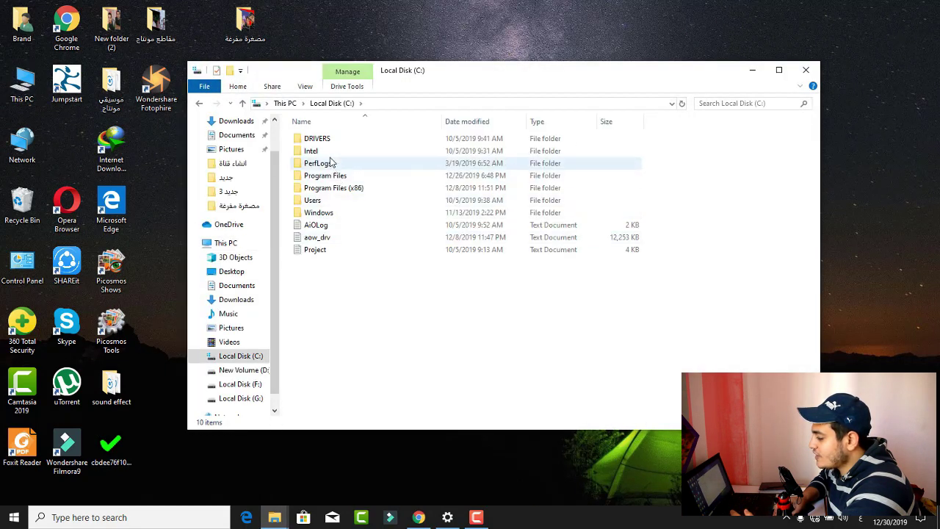
double_click(341, 176)
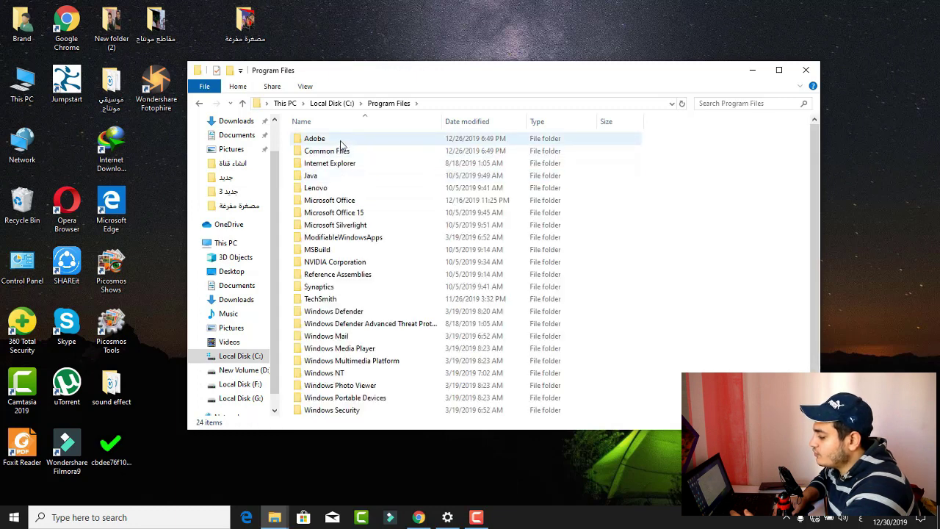
double_click(341, 142)
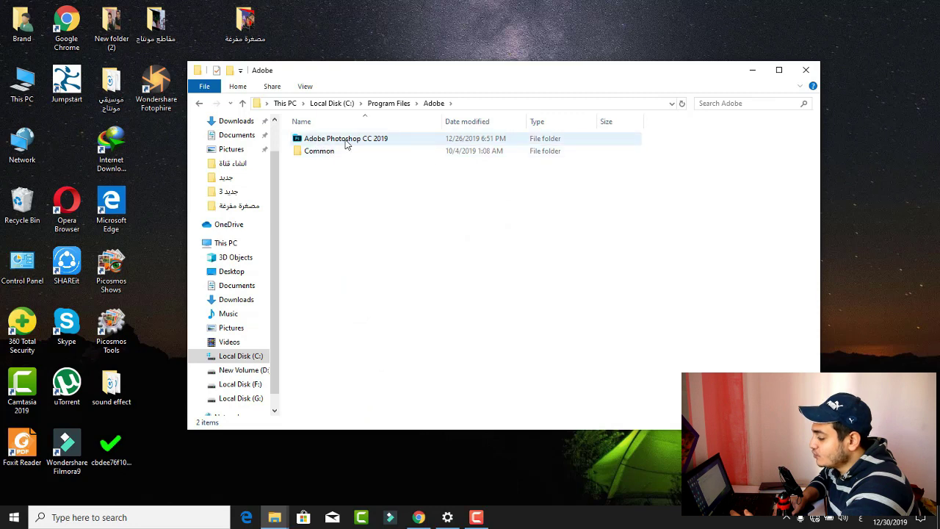
double_click(363, 144)
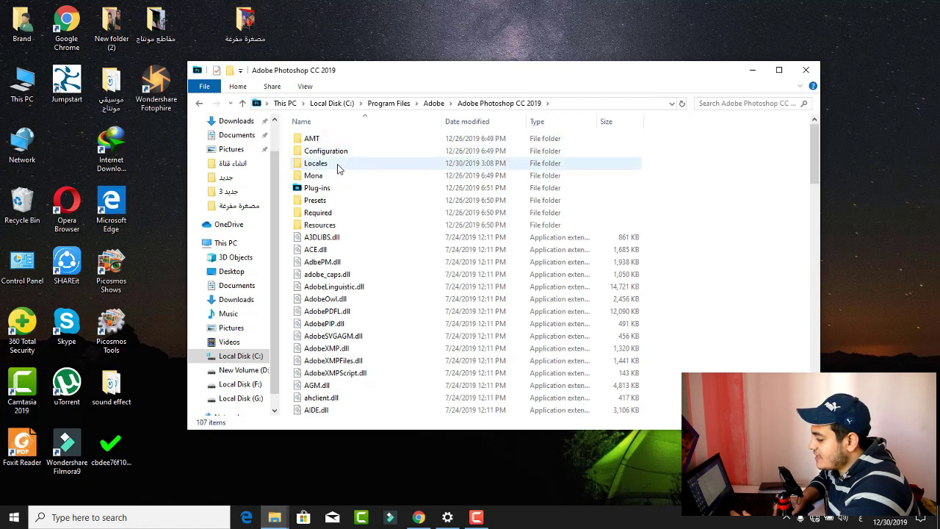
double_click(322, 164)
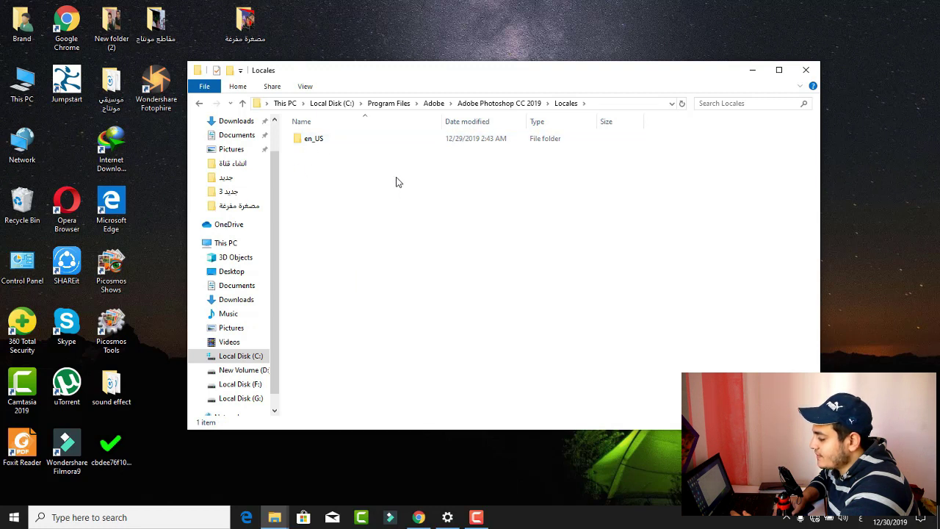
Paste ar_AE into Locales with administrator permission, then close the Explorer window
right_click(349, 180)
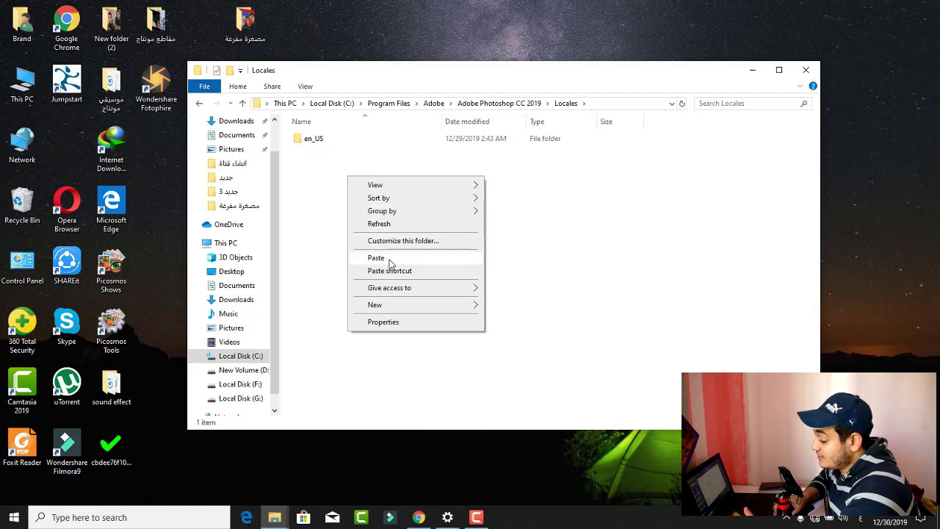
left_click(388, 258)
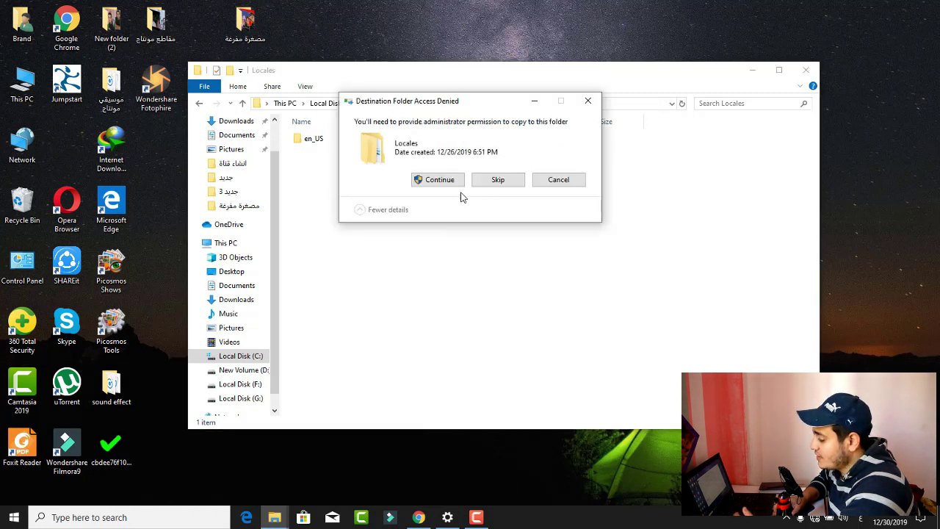
left_click(439, 181)
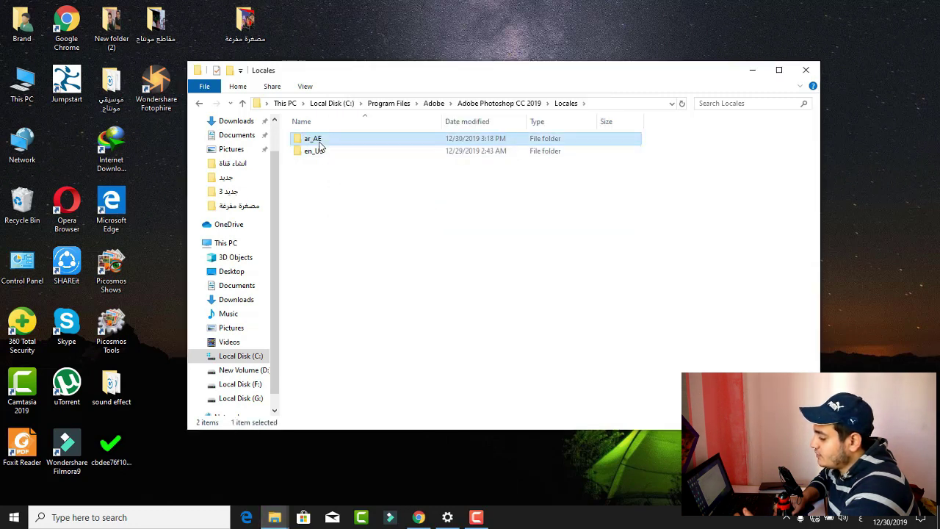
left_click(328, 171)
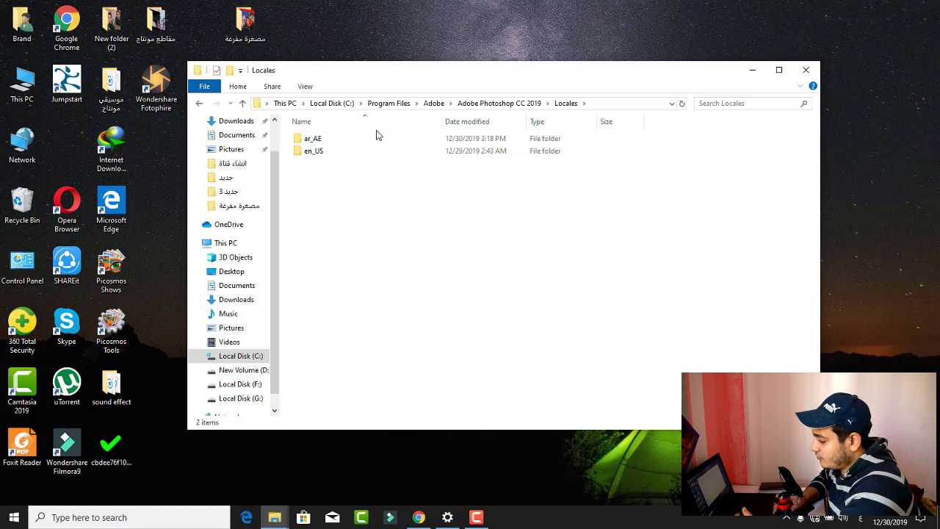
left_click(808, 72)
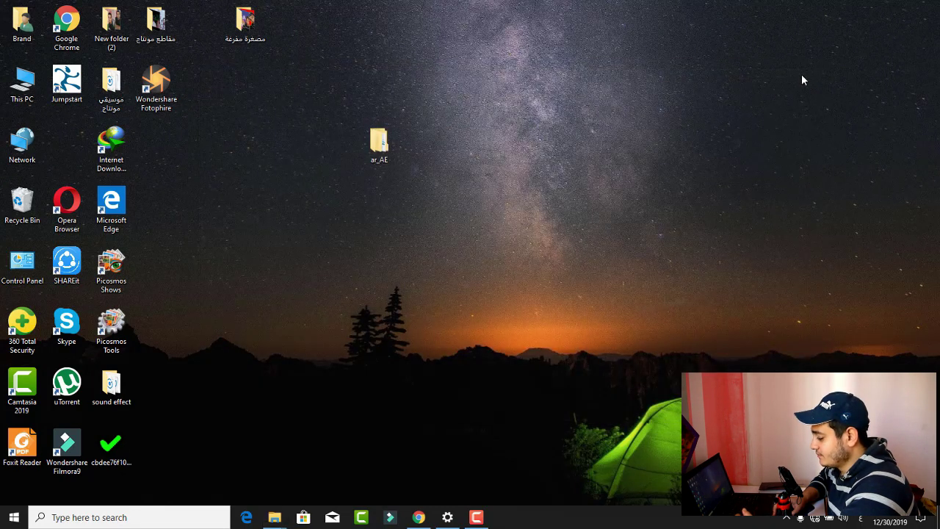
Relaunch Photoshop and set the Interface UI Language preference to Arabic
left_click(9, 515)
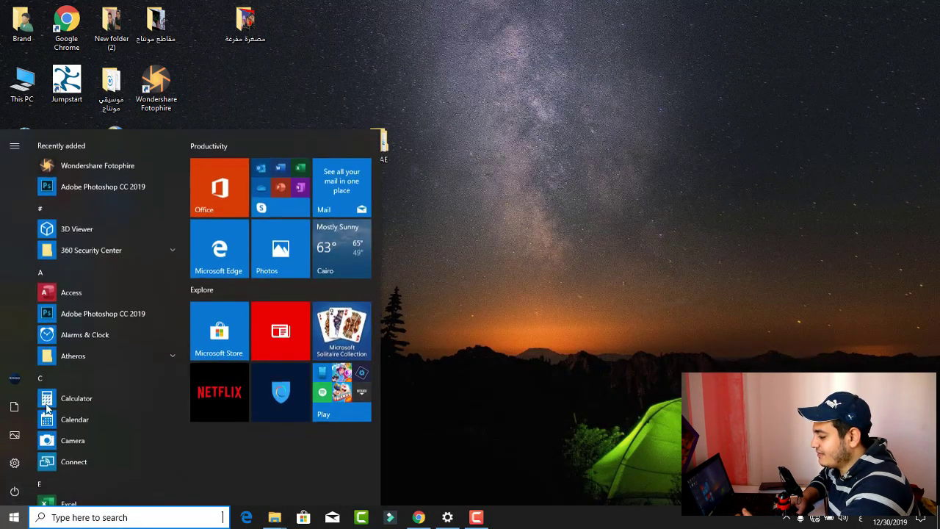
left_click(42, 193)
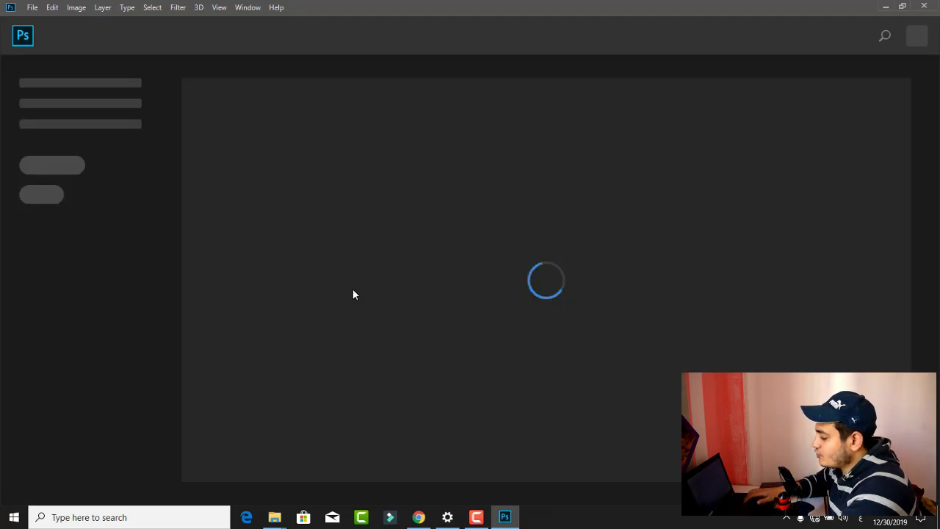
key("ctrl+k")
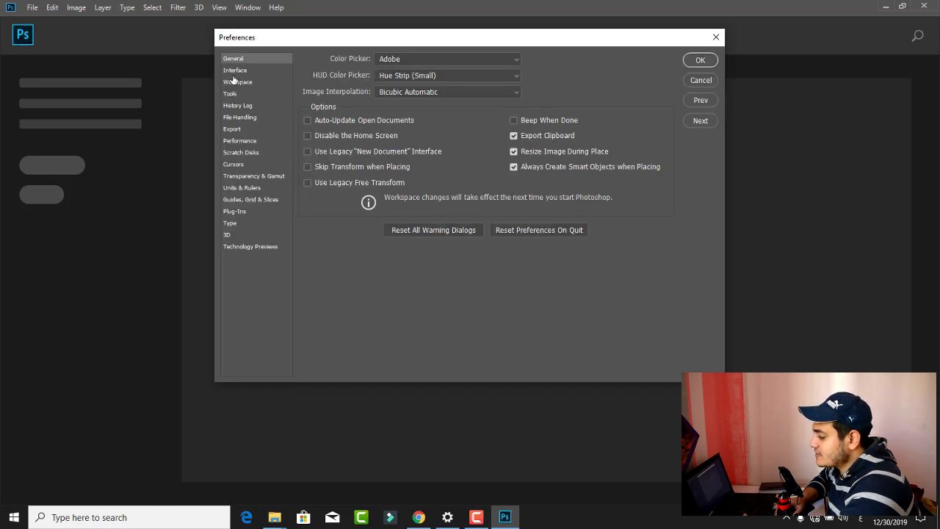
left_click(234, 70)
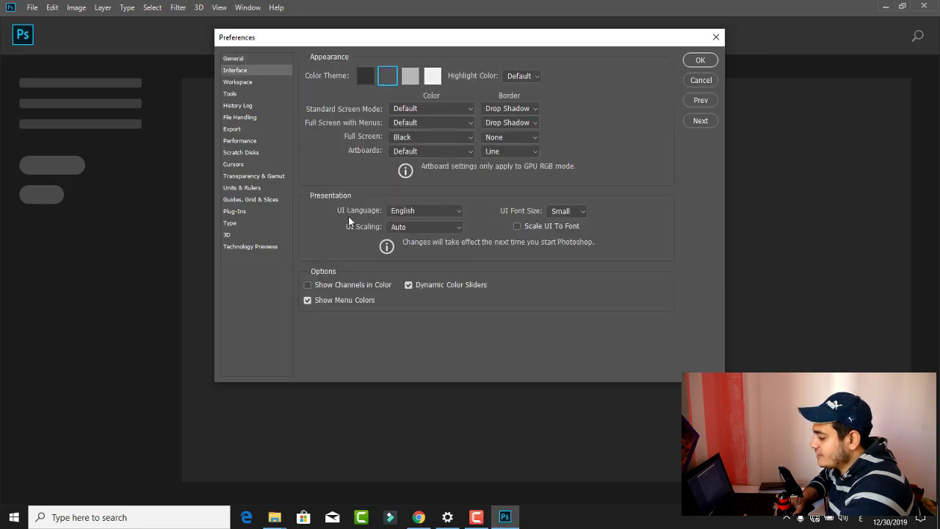
left_click(416, 212)
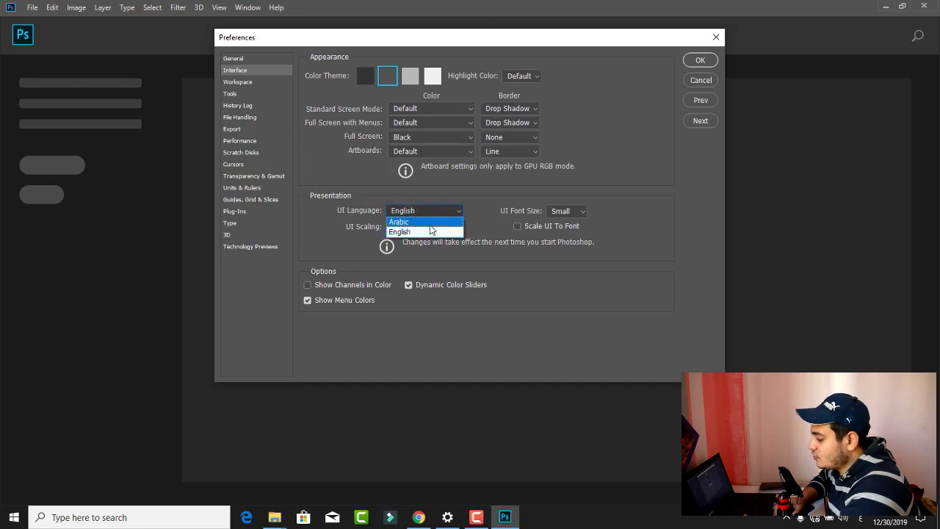
left_click(412, 221)
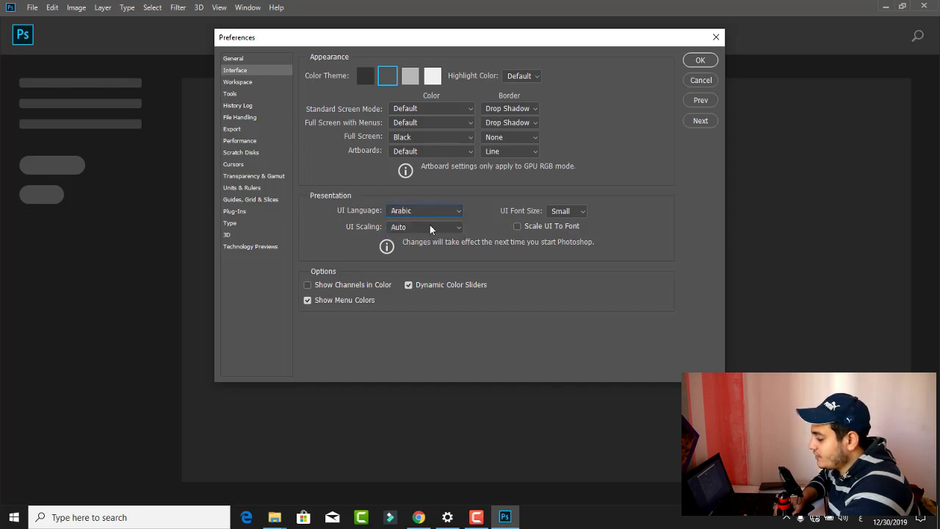
left_click(701, 62)
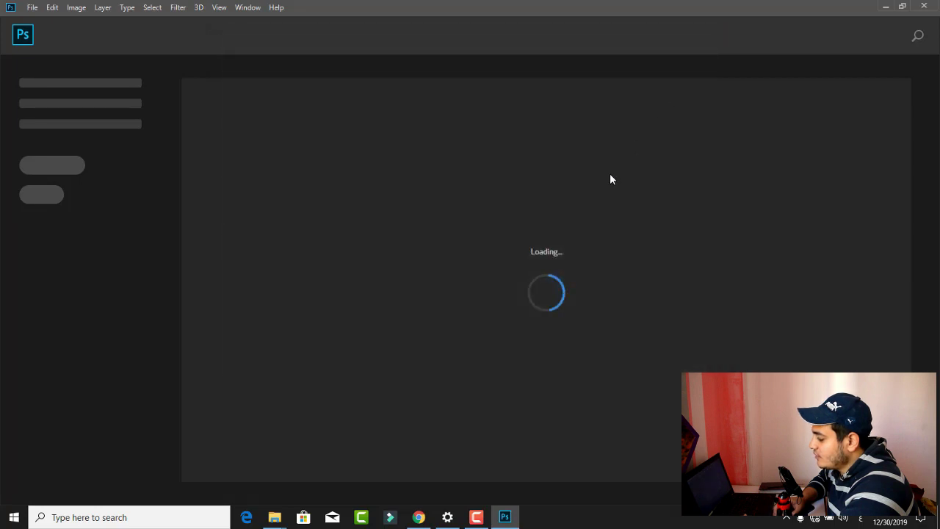
Restart Photoshop CC 2019 so the Arabic interface takes effect
left_click(925, 7)
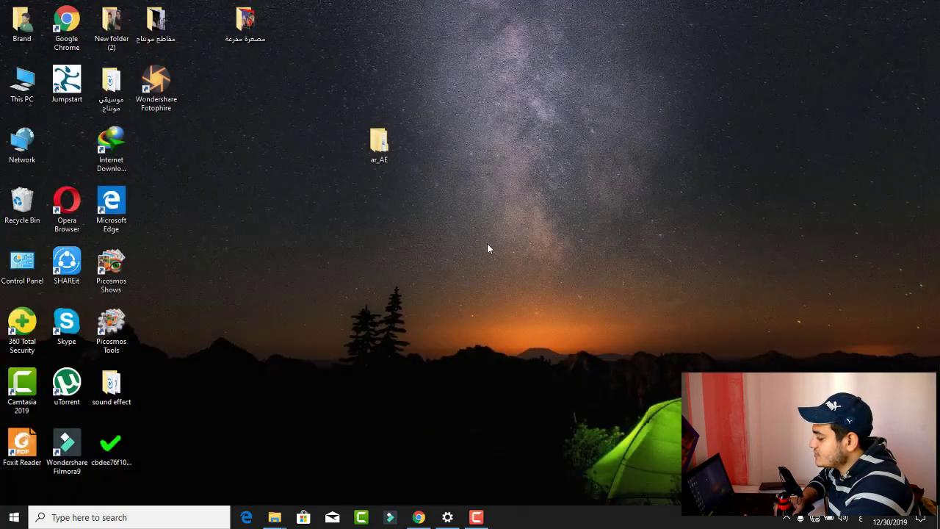
left_click(13, 517)
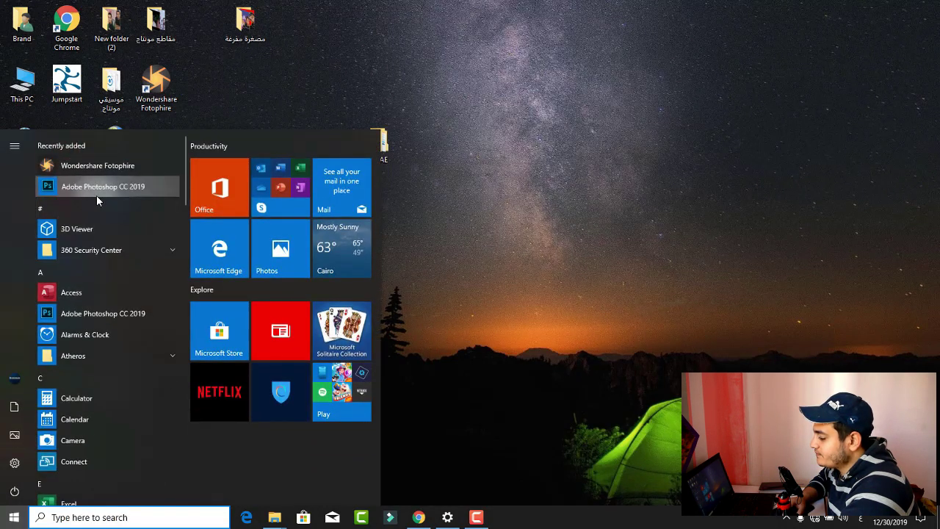
left_click(96, 192)
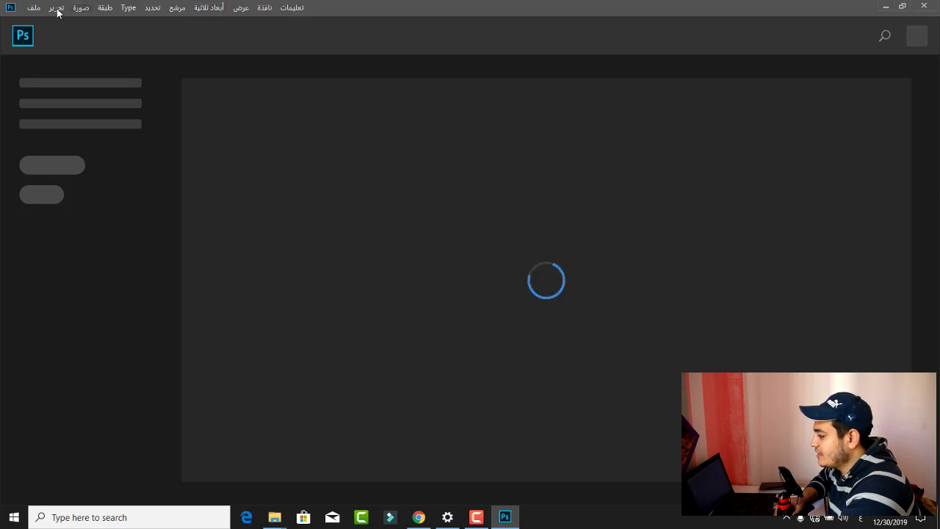
Open the photo P1140953.JPG via File > Open
left_click(33, 7)
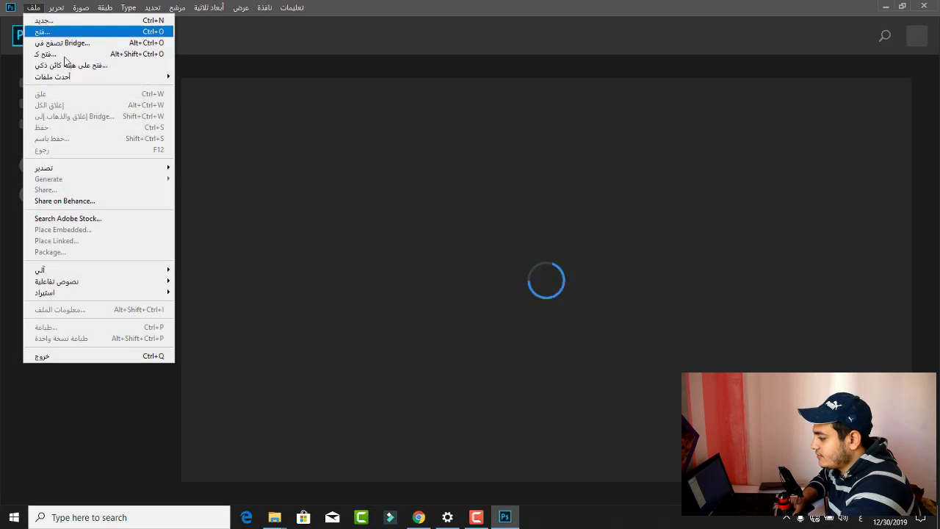
mouse_move(53, 77)
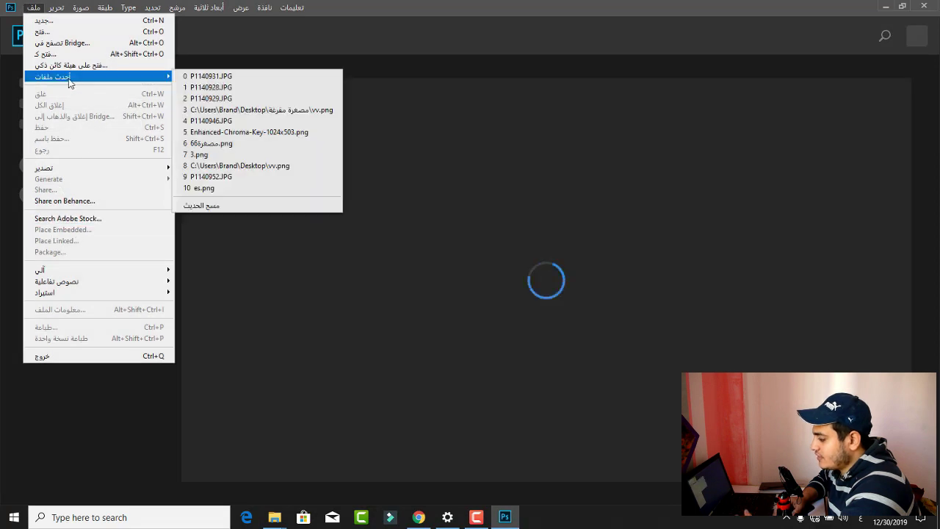
left_click(61, 32)
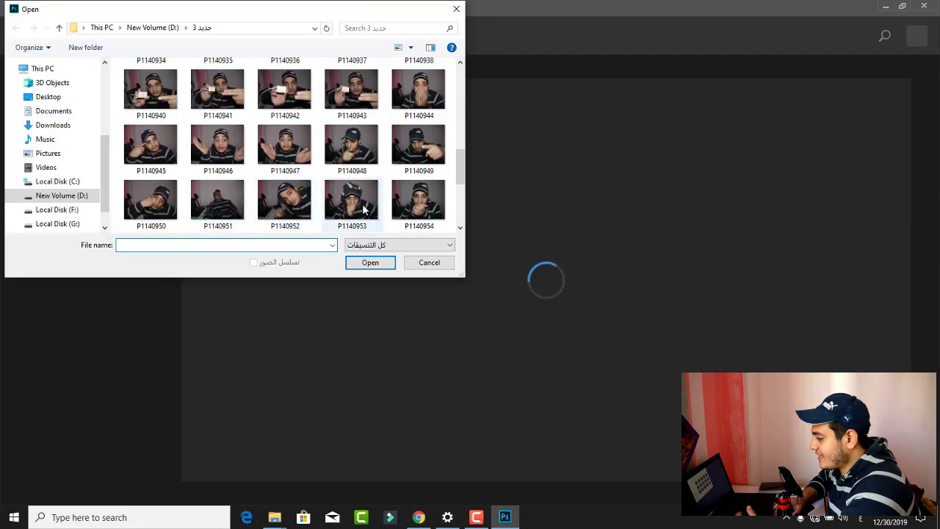
scroll(379, 140, "down", 2)
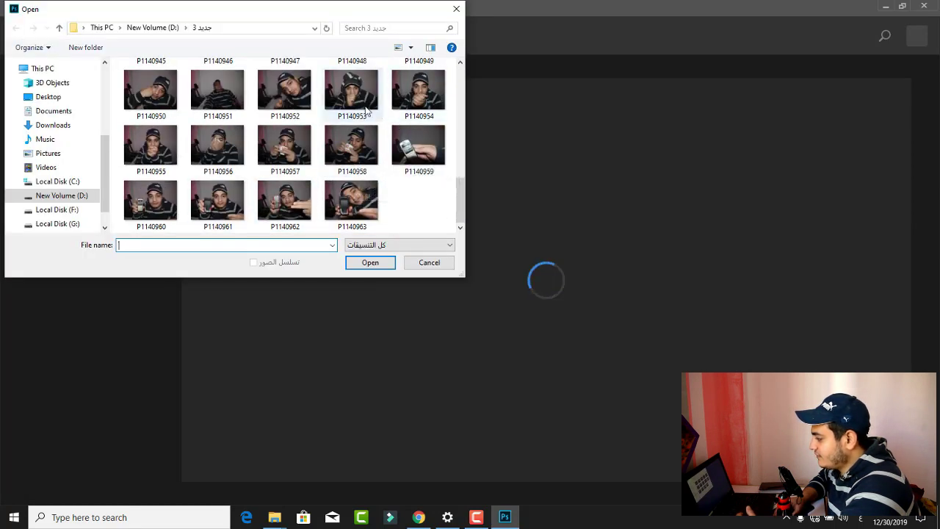
double_click(354, 97)
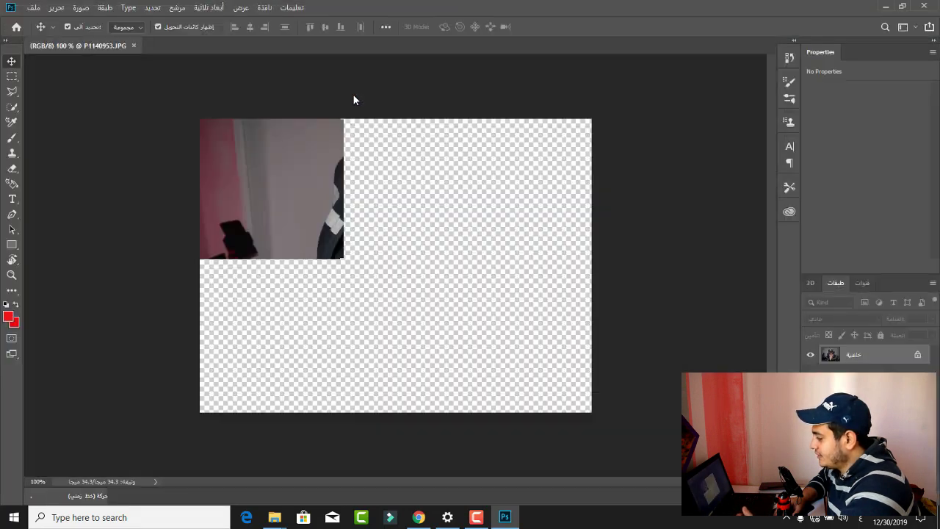
Select the Quick Selection tool from the Lasso tool group's flyout
left_click(11, 96)
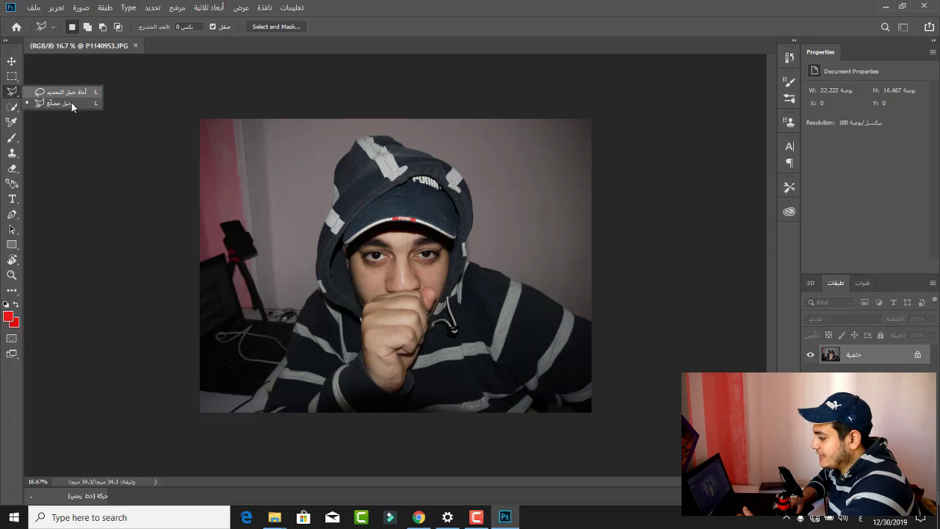
left_click(12, 107)
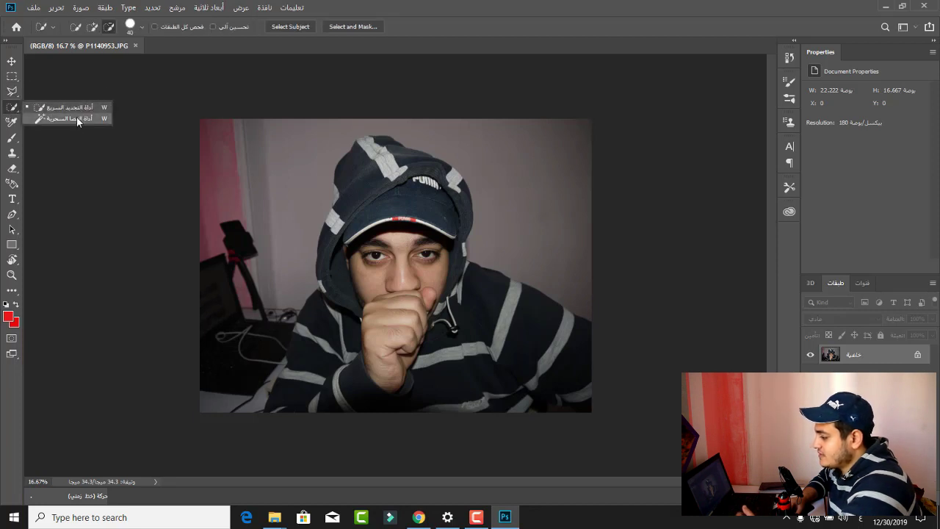